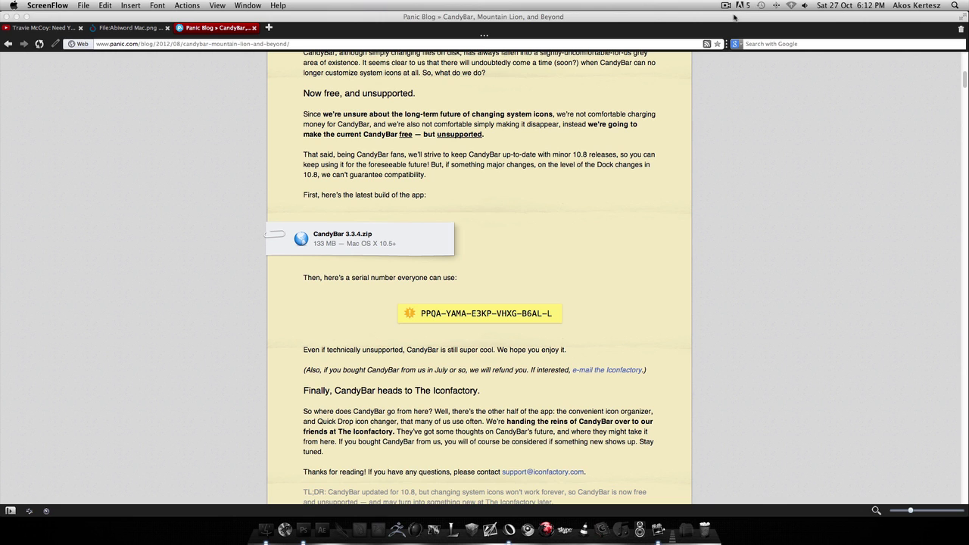
- Download the CandyBar 3.3.4 zip from the Panic blog in the browser
scroll(674, 75, "up", 8)
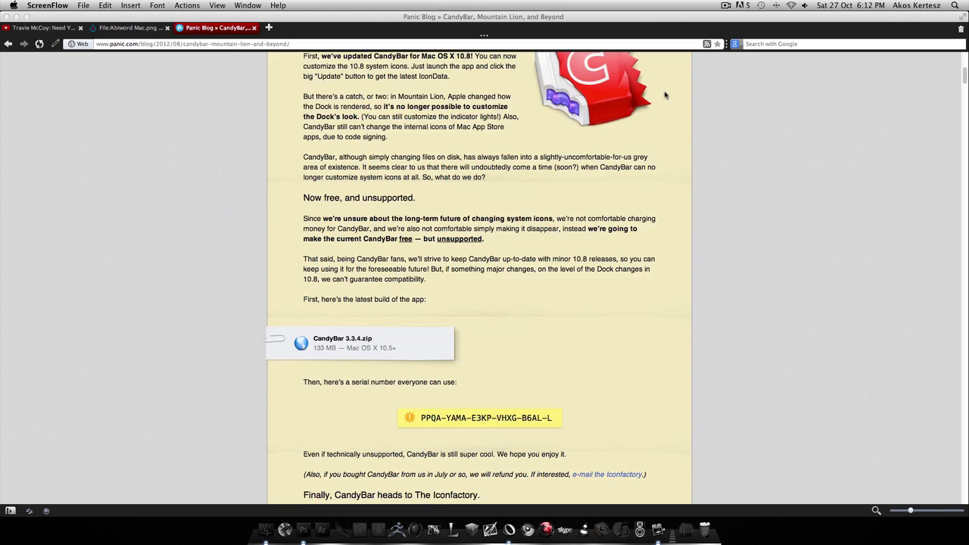
scroll(661, 114, "up", 5)
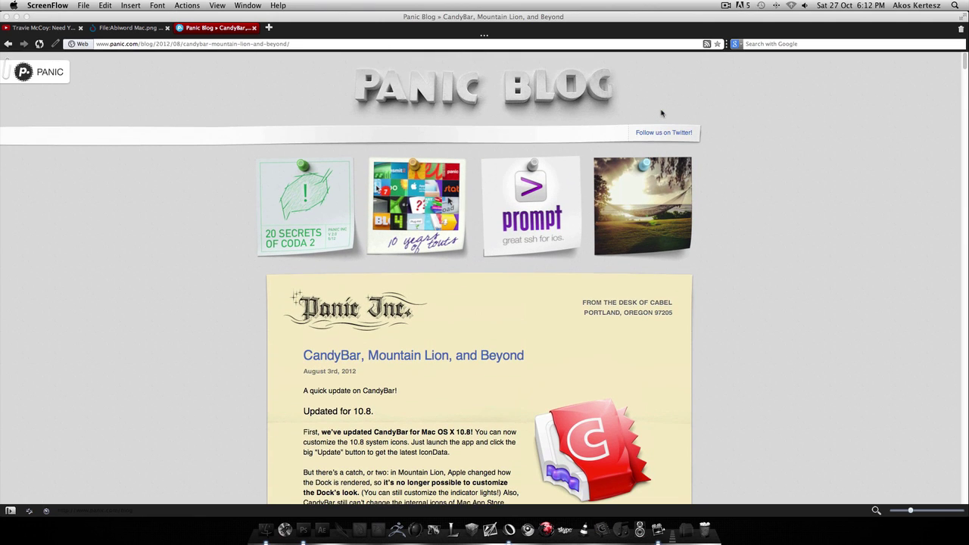
scroll(661, 113, "down", 2)
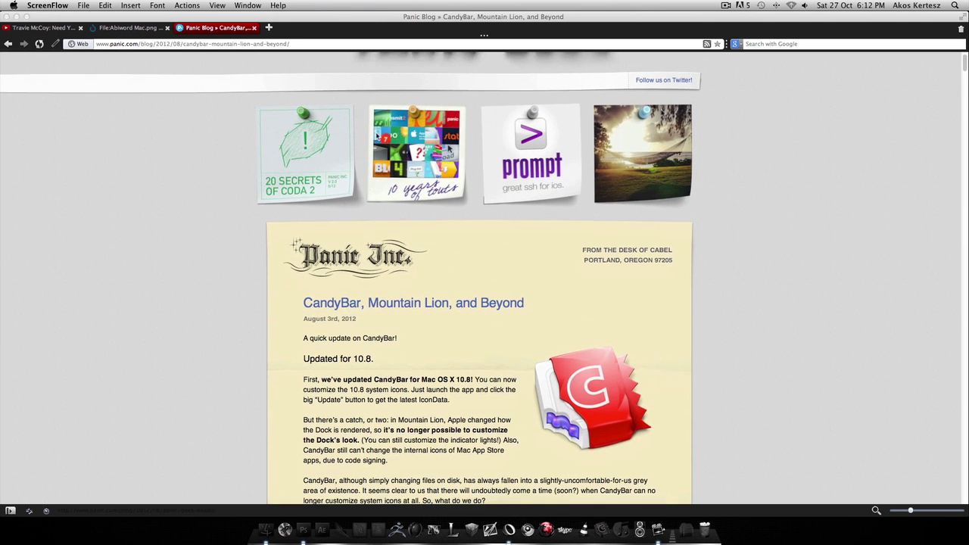
scroll(661, 112, "down", 1)
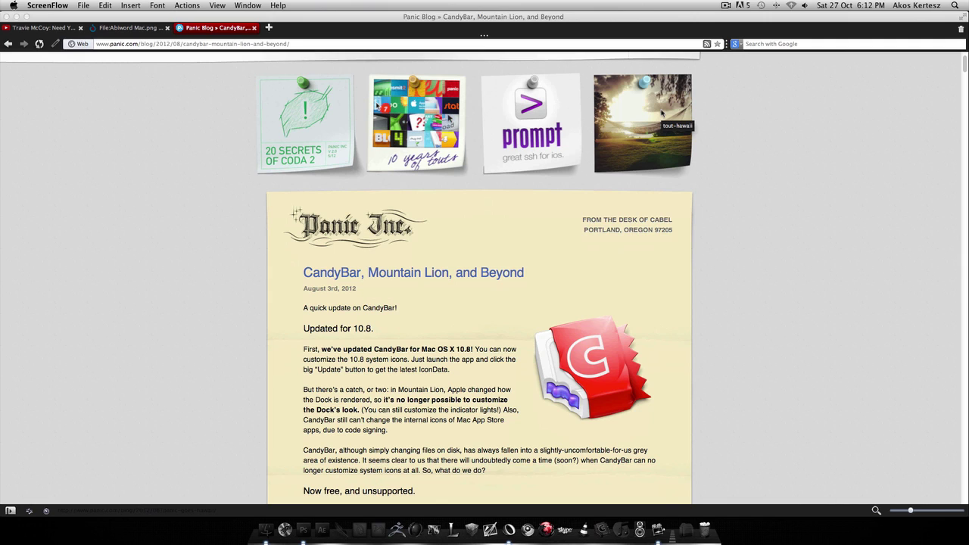
scroll(644, 112, "up", 1)
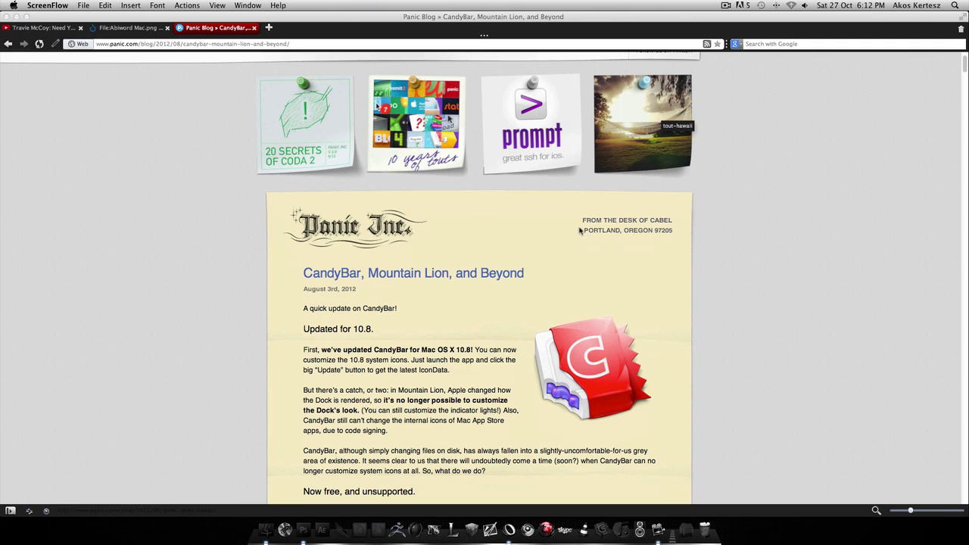
left_click(295, 44)
left_click(300, 43)
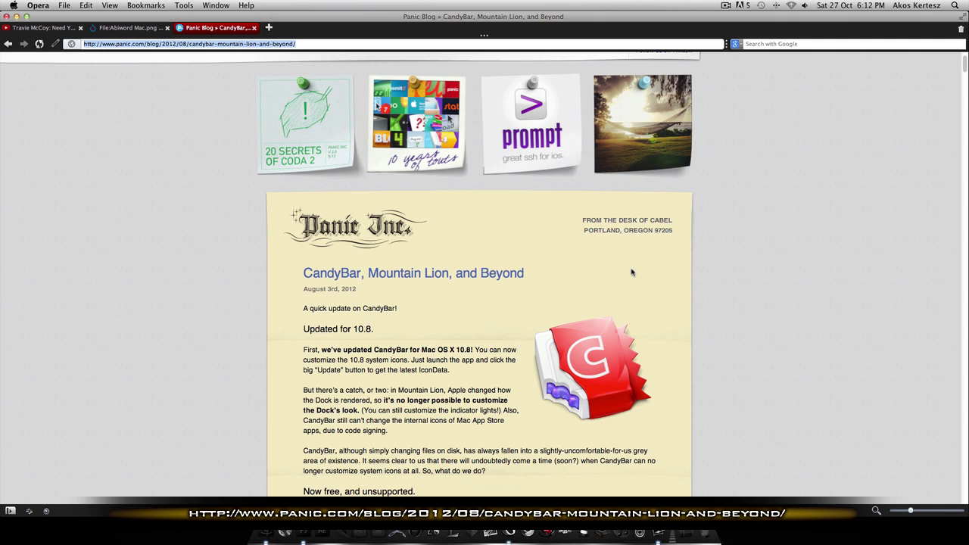
scroll(628, 286, "down", 5)
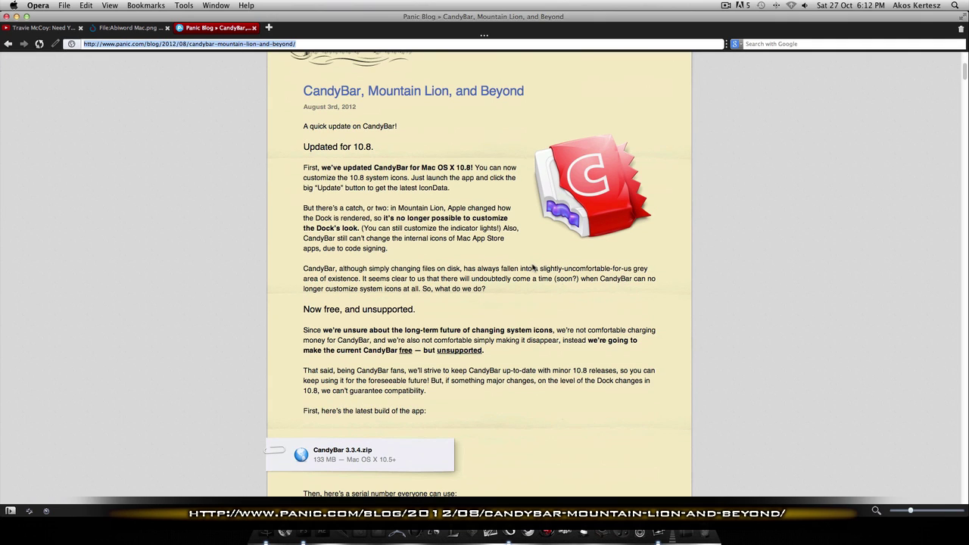
scroll(532, 266, "down", 4)
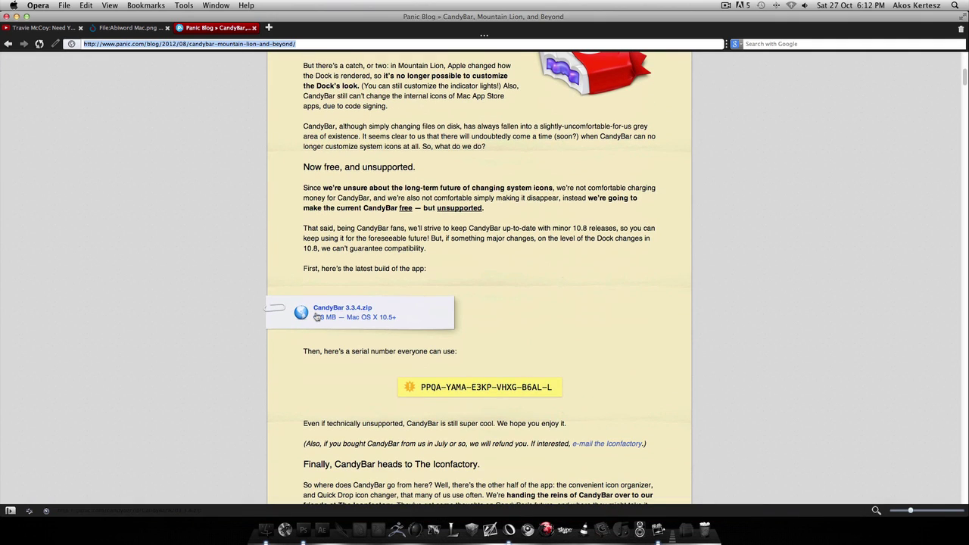
left_click(372, 317)
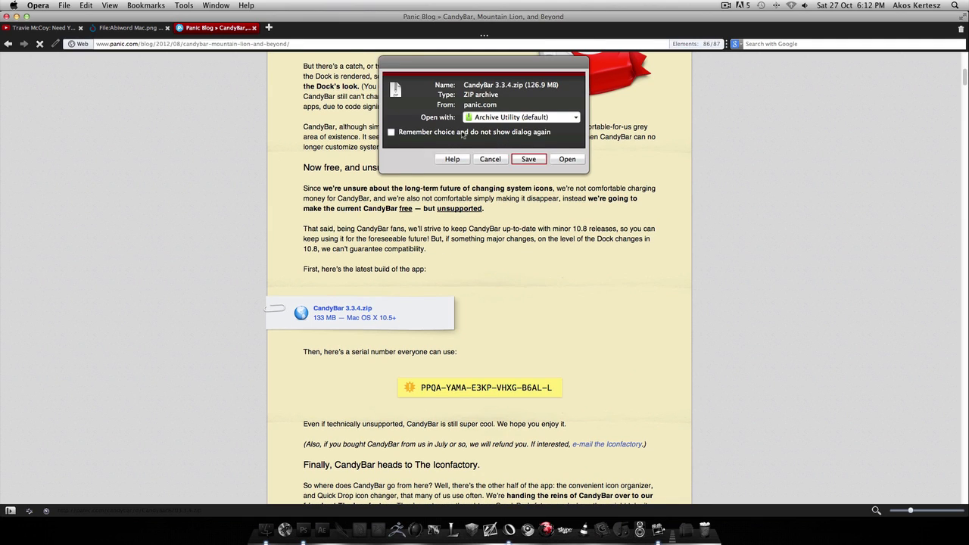
left_click(491, 161)
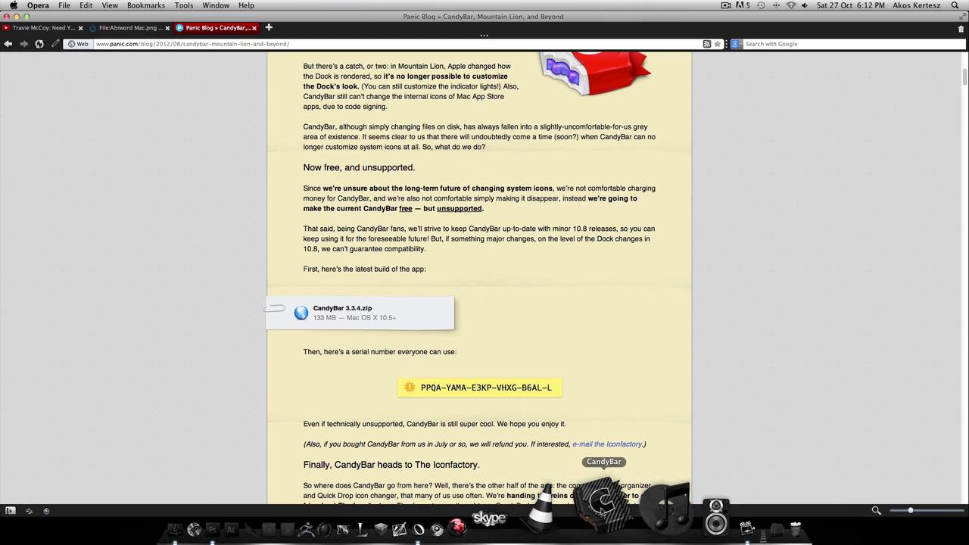
- Launch CandyBar, enlarge the My Icons and applications panes, and give Firefox the dark firefox icon
left_click(600, 517)
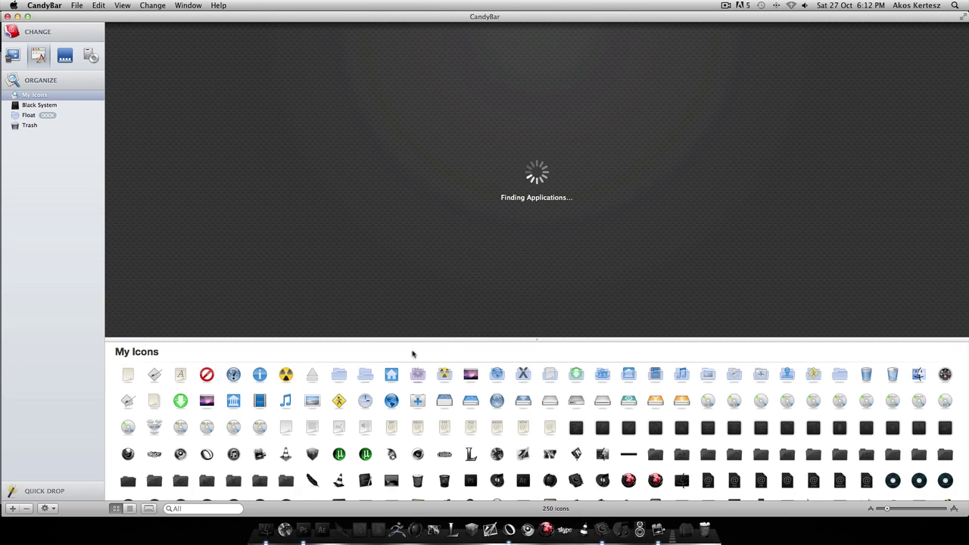
left_click_drag(446, 337, 447, 300)
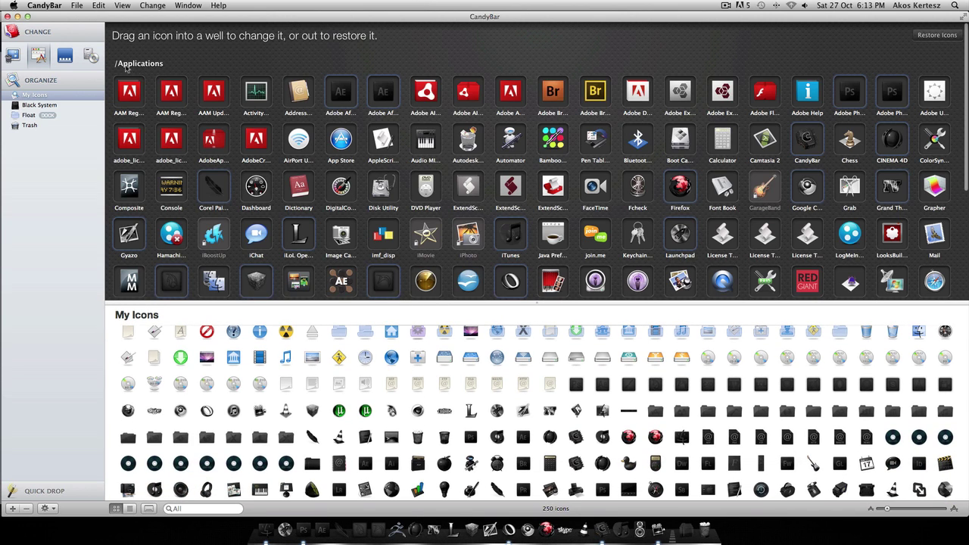
scroll(530, 217, "down", 5)
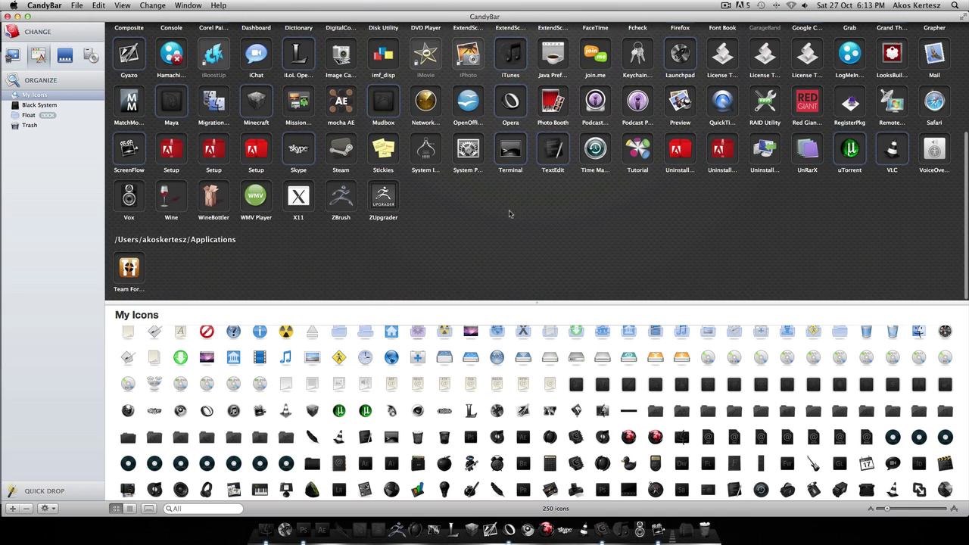
scroll(511, 214, "up", 3)
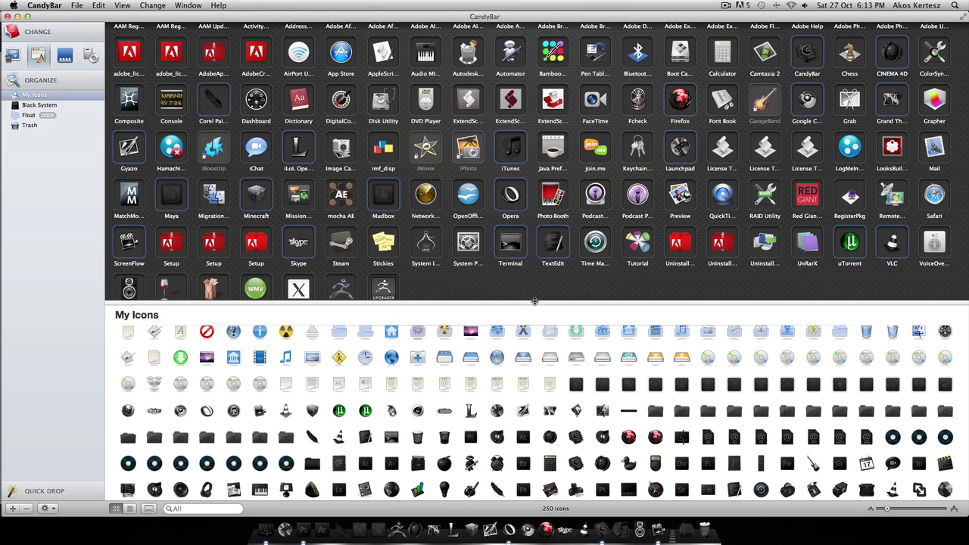
left_click_drag(534, 304, 535, 356)
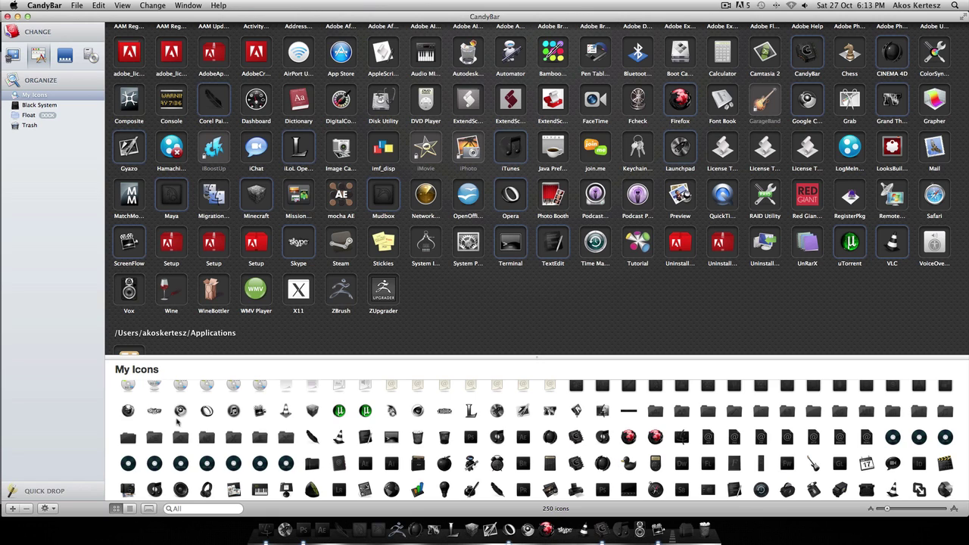
left_click_drag(128, 414, 681, 104)
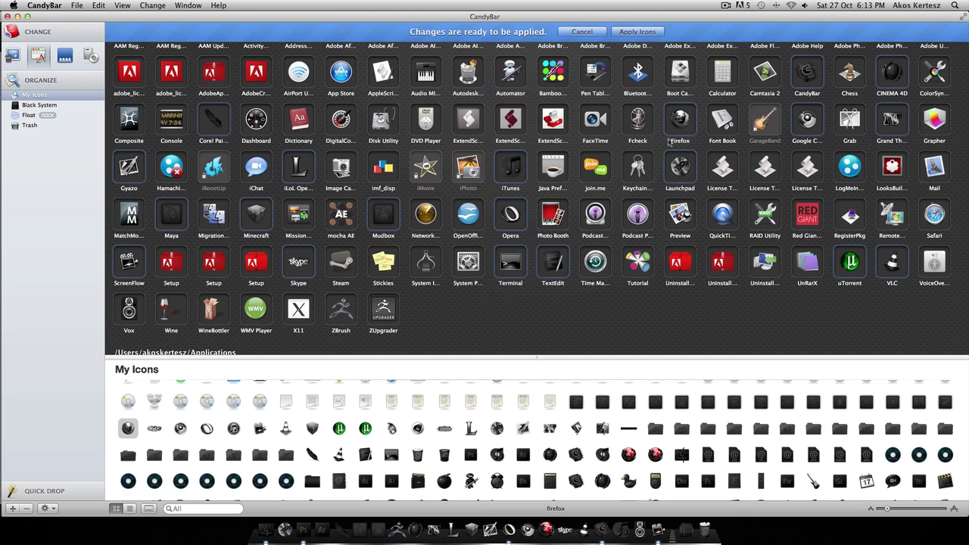
- Apply the pending Firefox icon using the administrator password, then relaunch the Dock
left_click(630, 31)
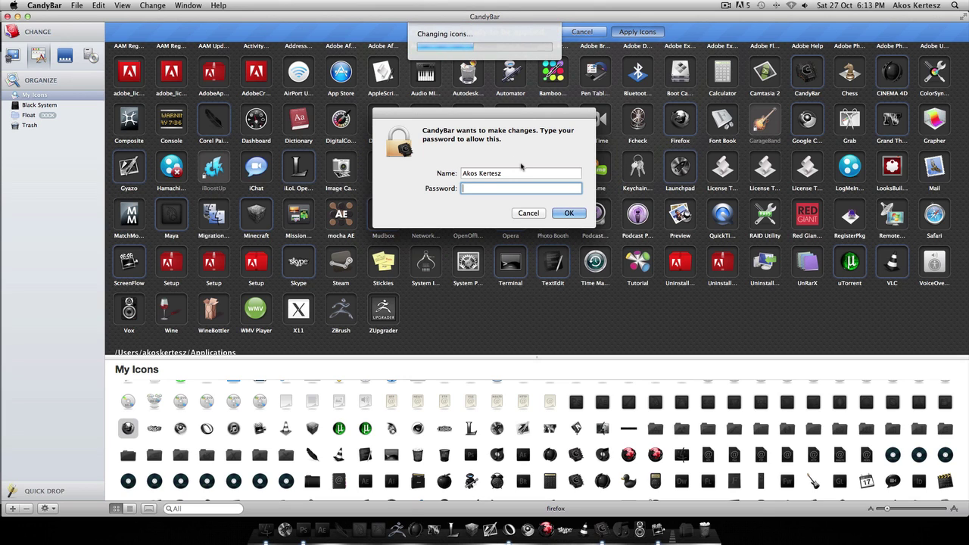
type("******")
key("Return")
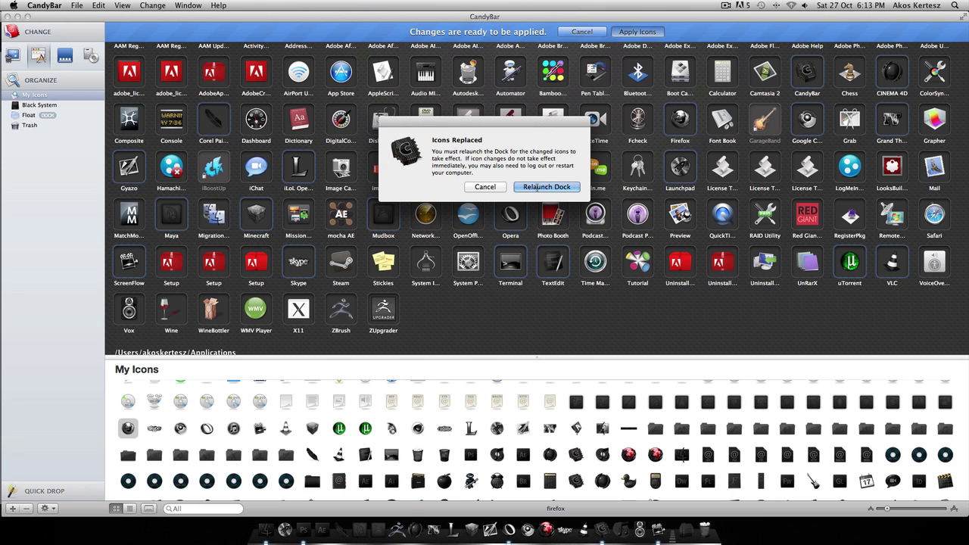
left_click(537, 187)
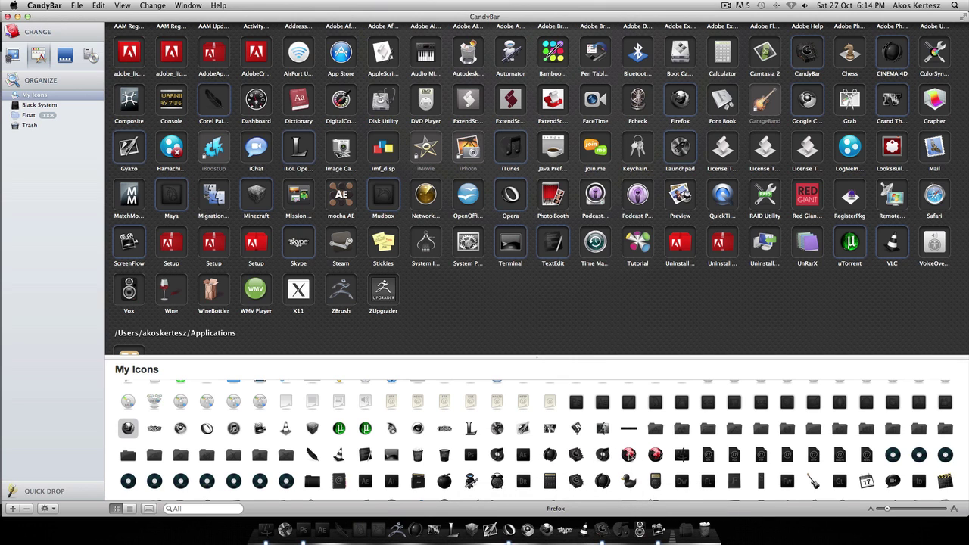
- Drop the red Firefox Black'n'red icon onto Firefox, apply it and relaunch the Dock
left_click_drag(628, 454, 680, 104)
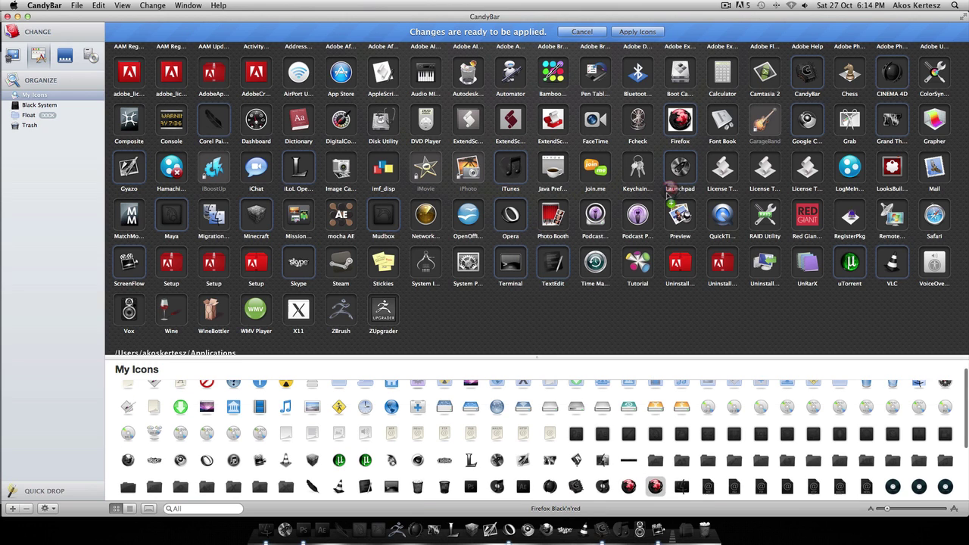
left_click_drag(667, 195, 664, 183)
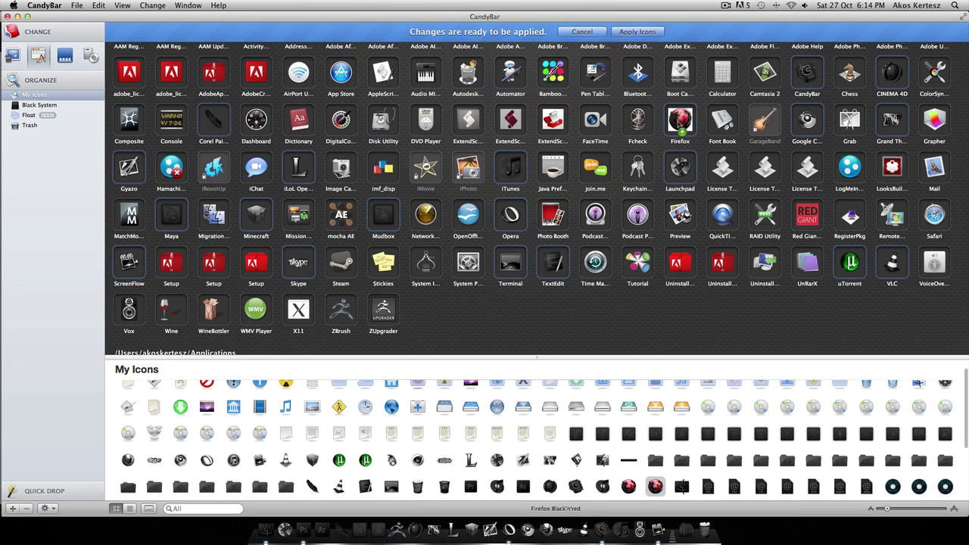
left_click(629, 32)
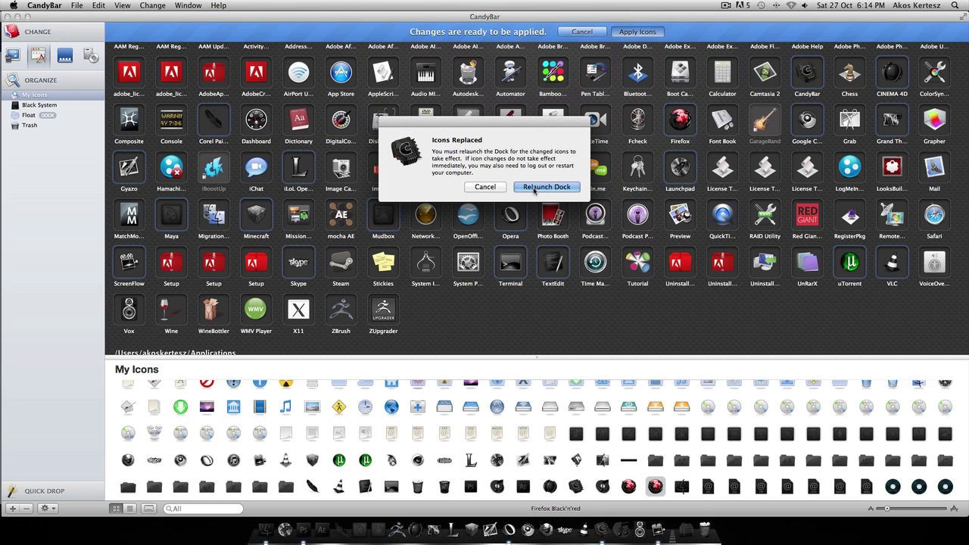
left_click(534, 187)
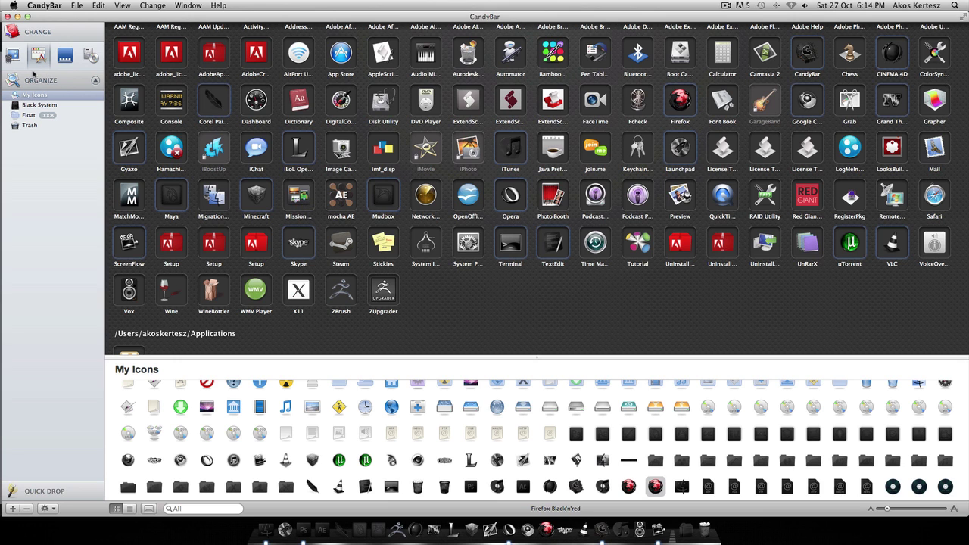
- Browse the System icons and Glass Dock background options, then switch back to the Panic blog in Opera
left_click(14, 57)
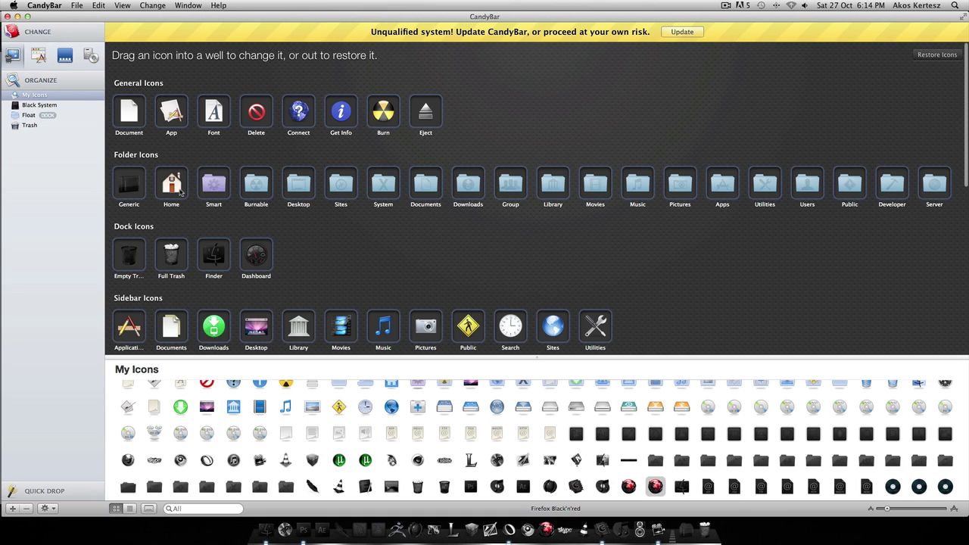
left_click(67, 57)
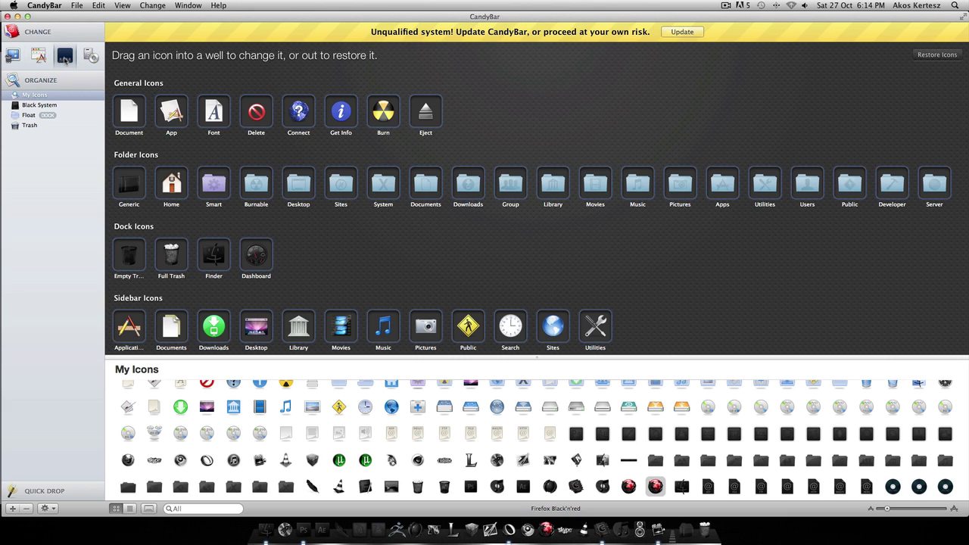
scroll(296, 184, "down", 3)
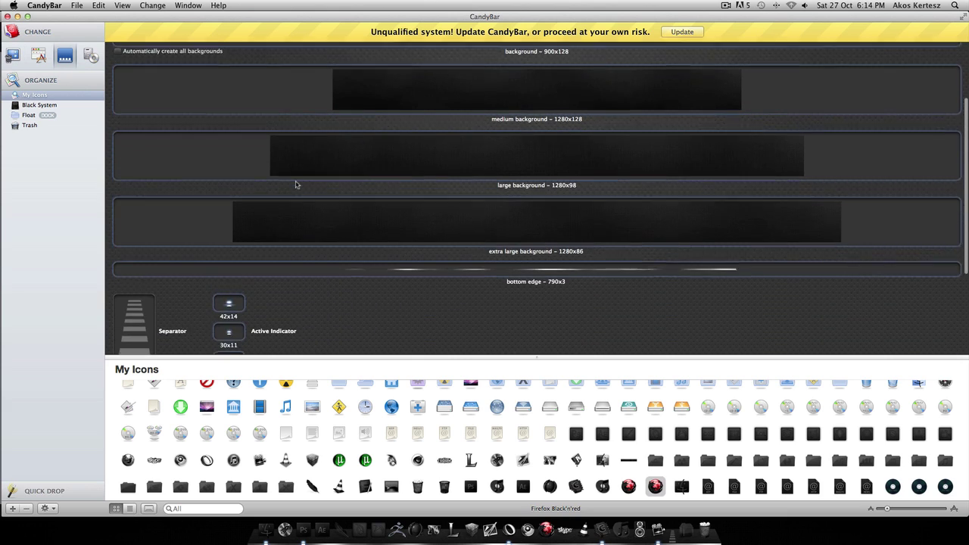
scroll(295, 184, "up", 2)
scroll(295, 184, "up", 2)
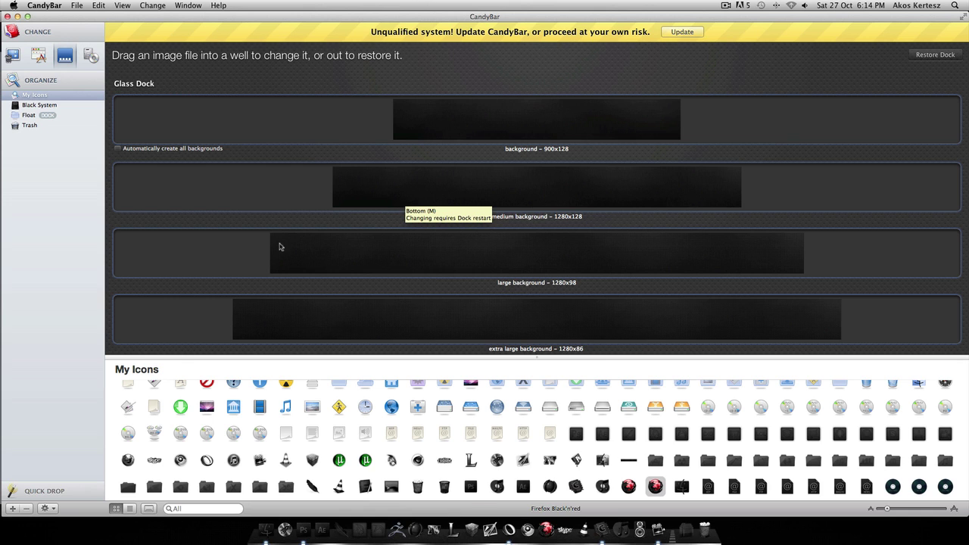
left_click(523, 522)
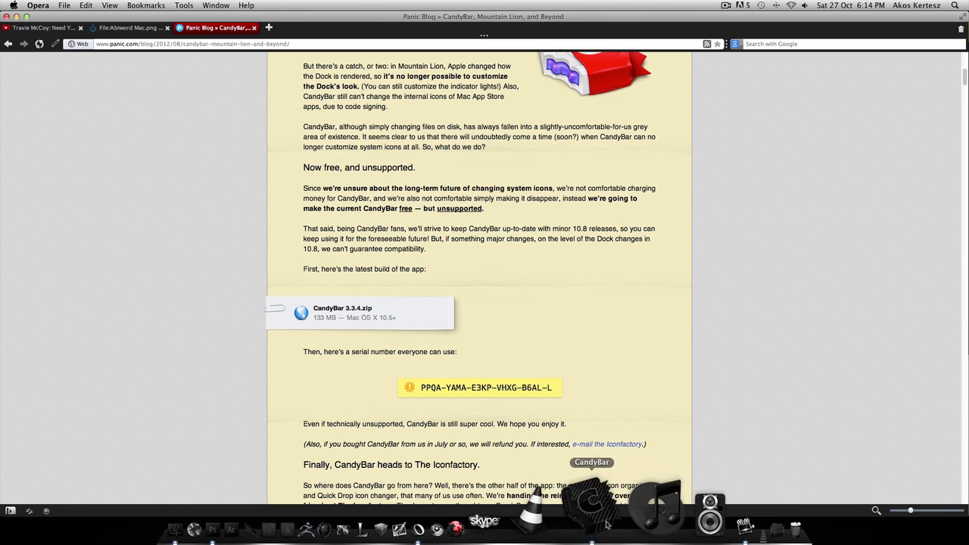
- Select the shared CandyBar serial number on the Panic blog, then return to CandyBar
left_click(591, 530)
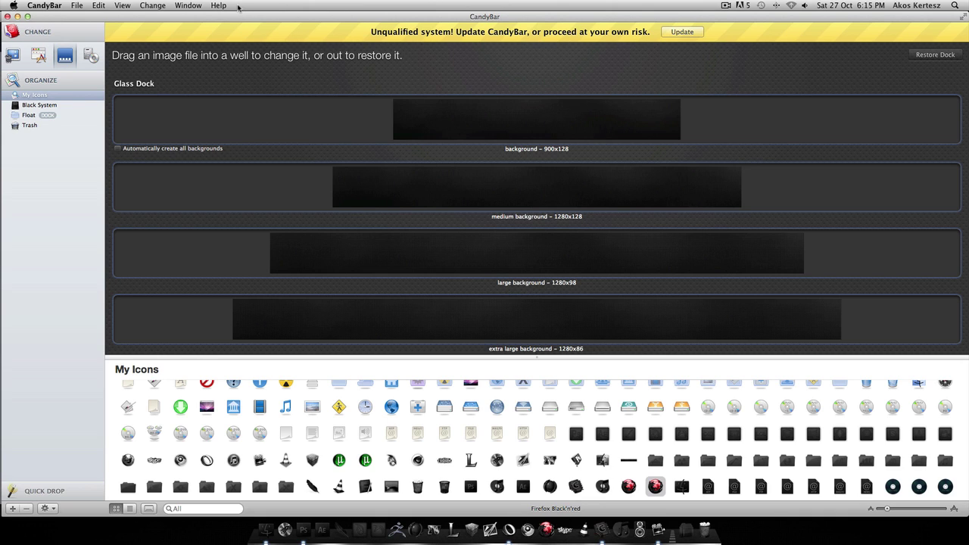
left_click(510, 533)
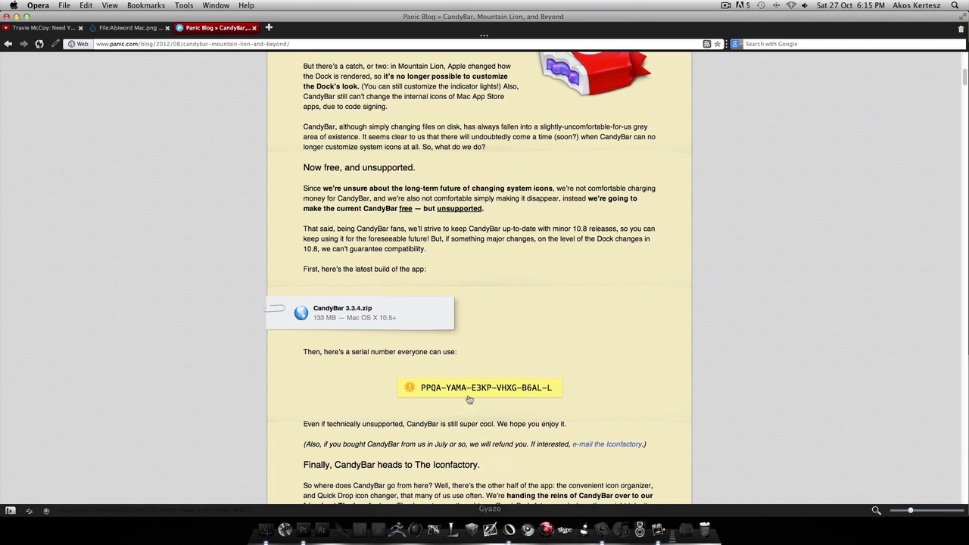
left_click_drag(425, 391, 566, 391)
scroll(565, 391, "up", 1)
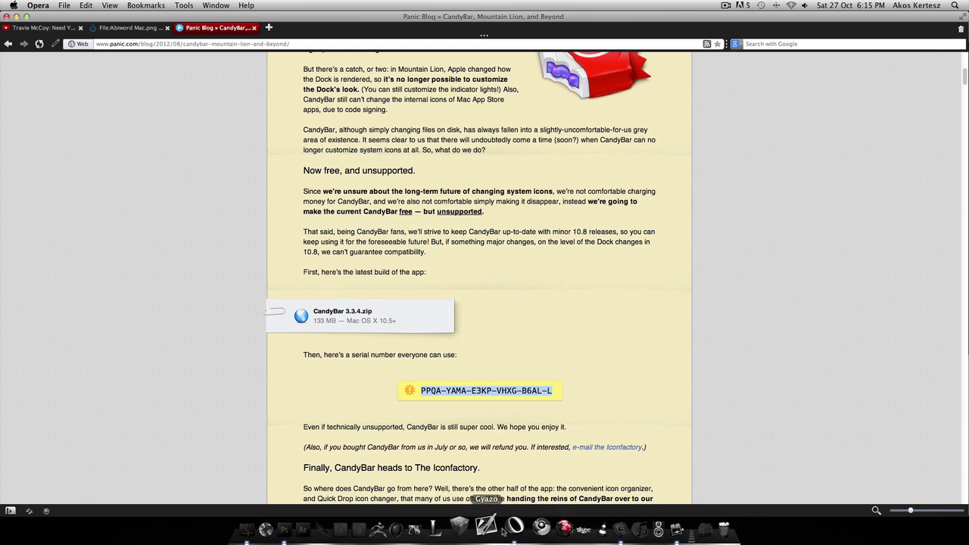
left_click(602, 521)
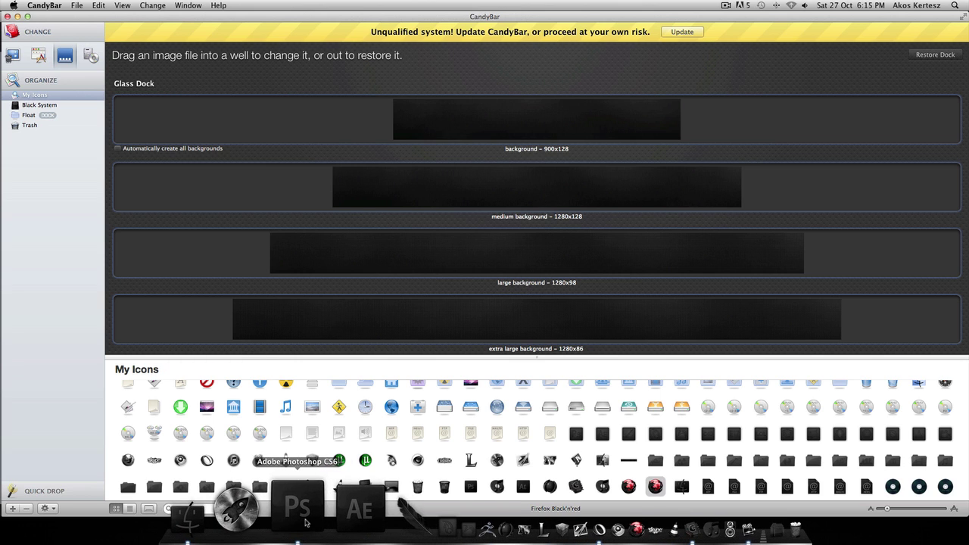
- Start a new Photoshop document of 500 × 500 pixels at 150 ppi with a transparent background
left_click(301, 509)
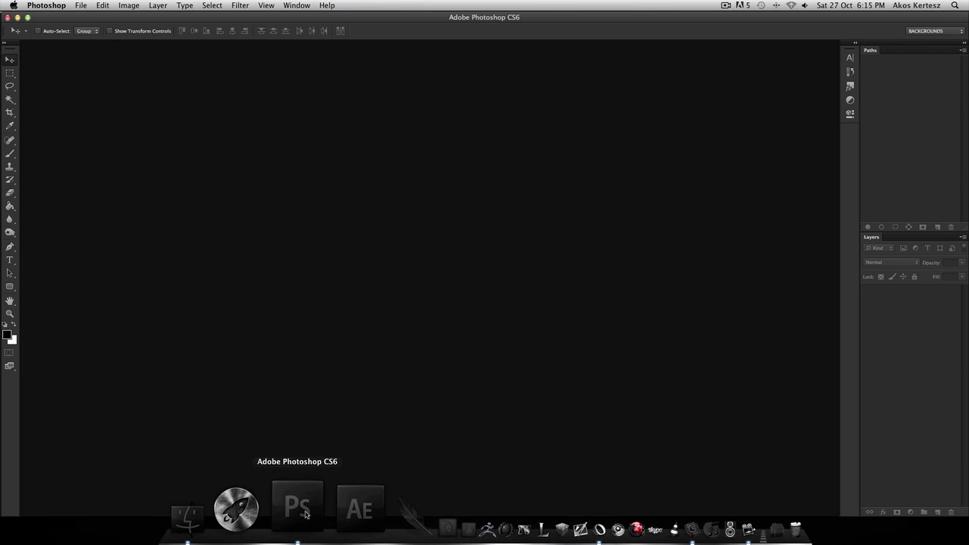
left_click(81, 6)
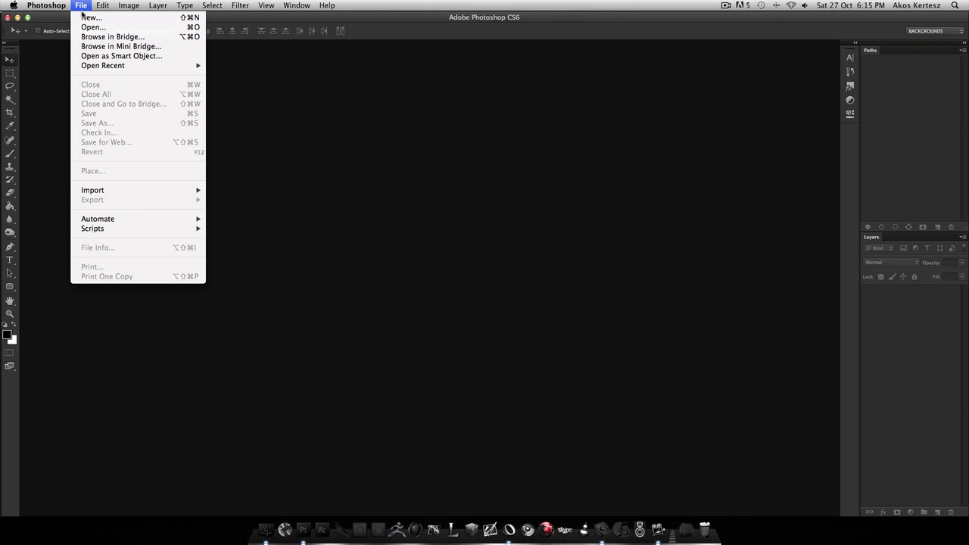
left_click(90, 16)
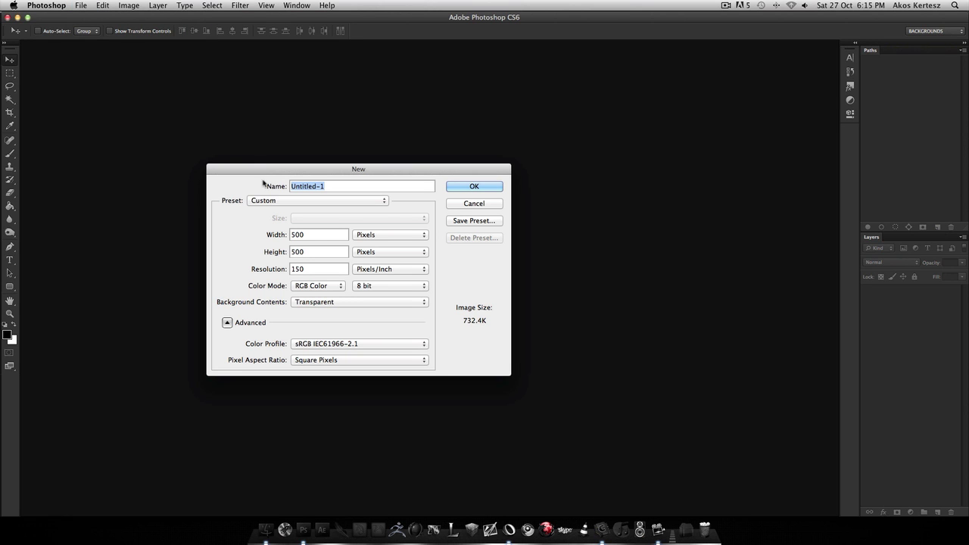
left_click(314, 234)
key("Tab")
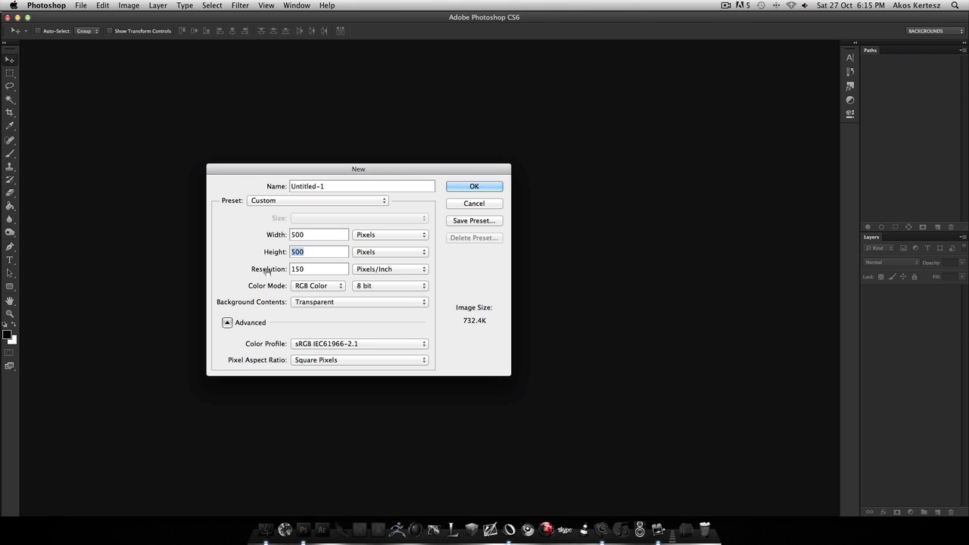
key("Tab")
- Create the canvas, type blue 'PS' text and move it to the canvas centre
left_click(492, 189)
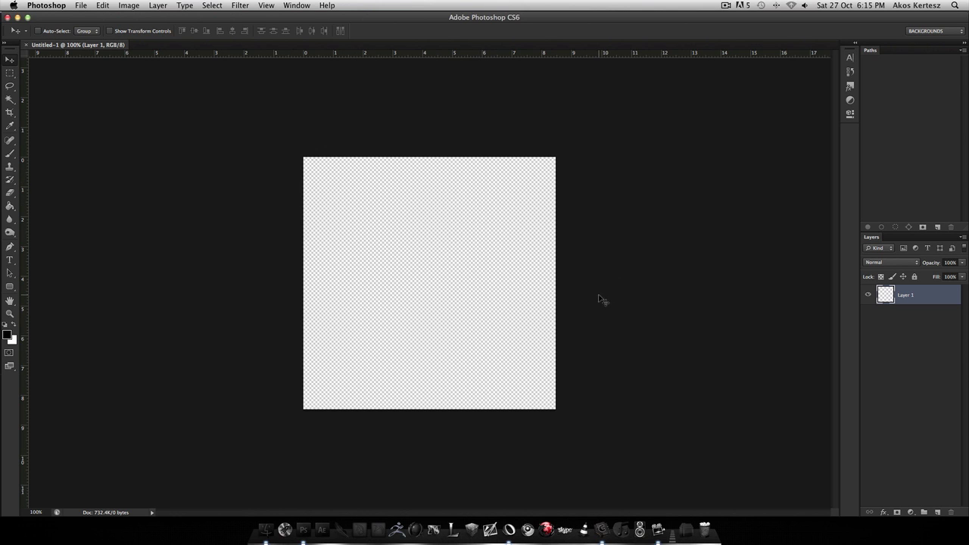
left_click(9, 260)
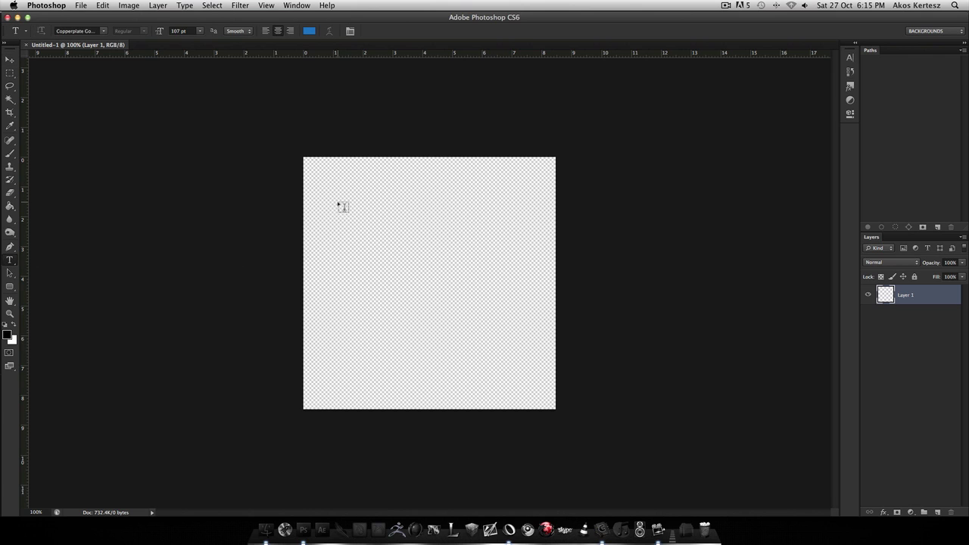
left_click_drag(335, 196, 522, 358)
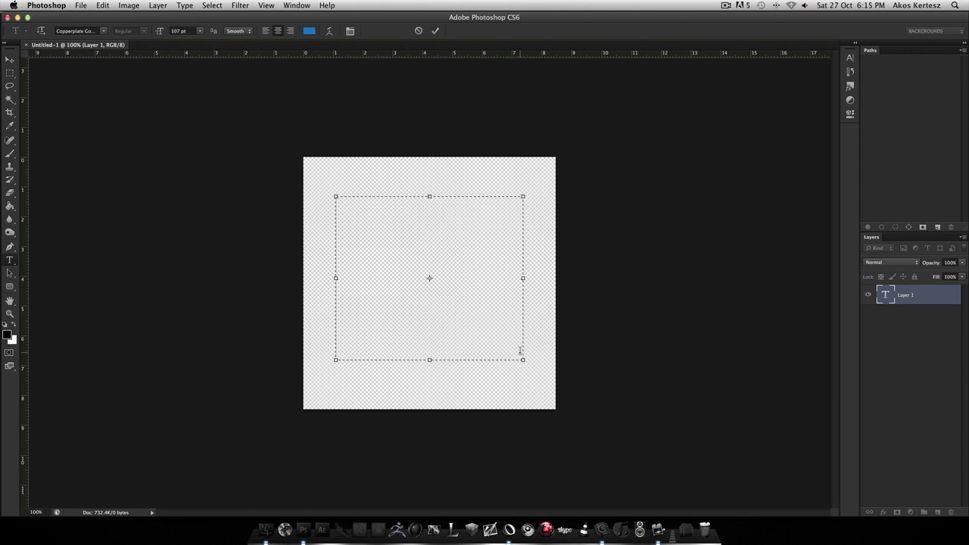
type("PS")
left_click(10, 59)
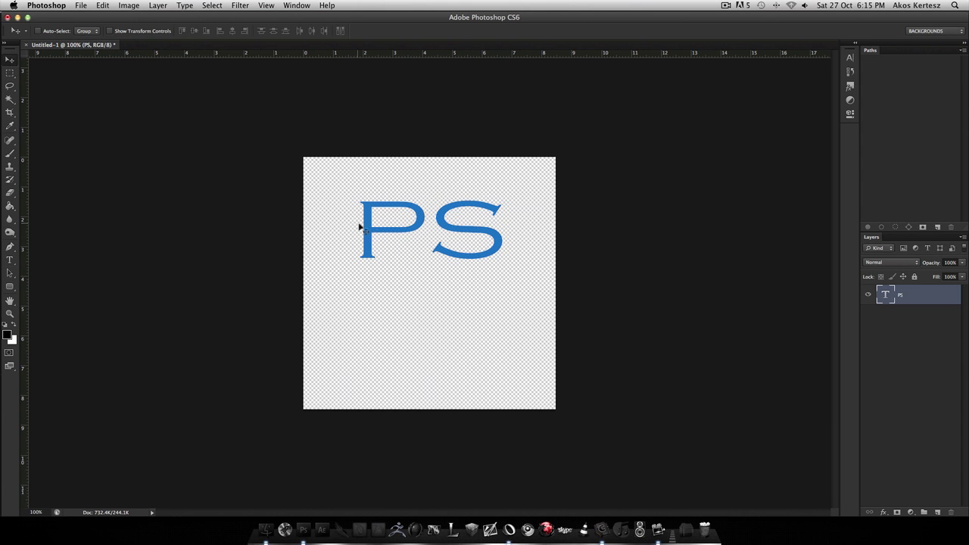
left_click_drag(429, 248, 438, 280)
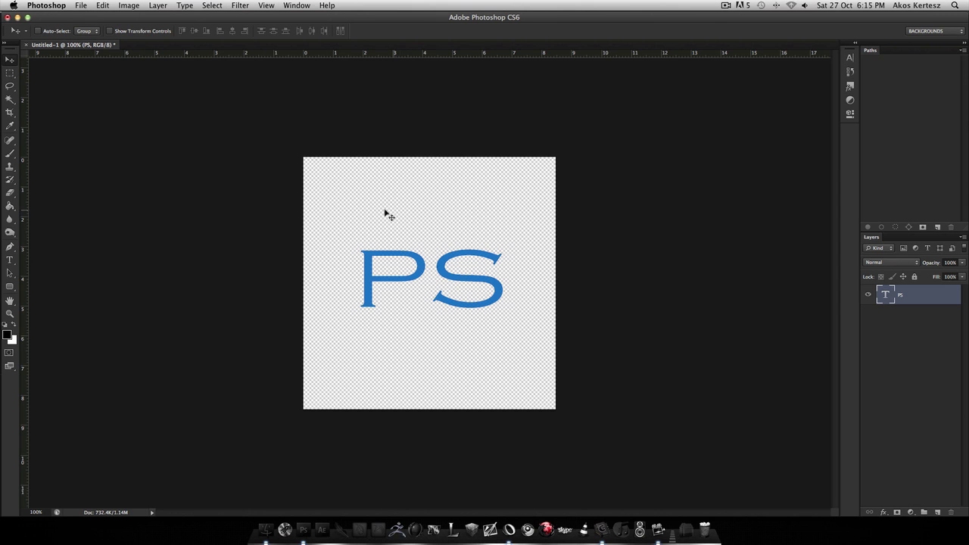
- Export the artwork via Save for Web as a transparent PNG-24 named ps to the Desktop
left_click(80, 5)
left_click(121, 144)
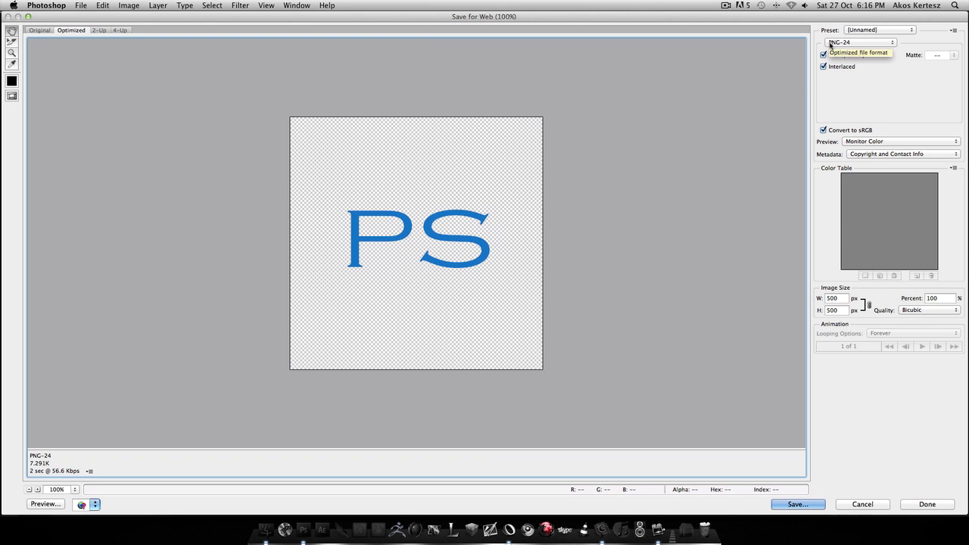
left_click(846, 44)
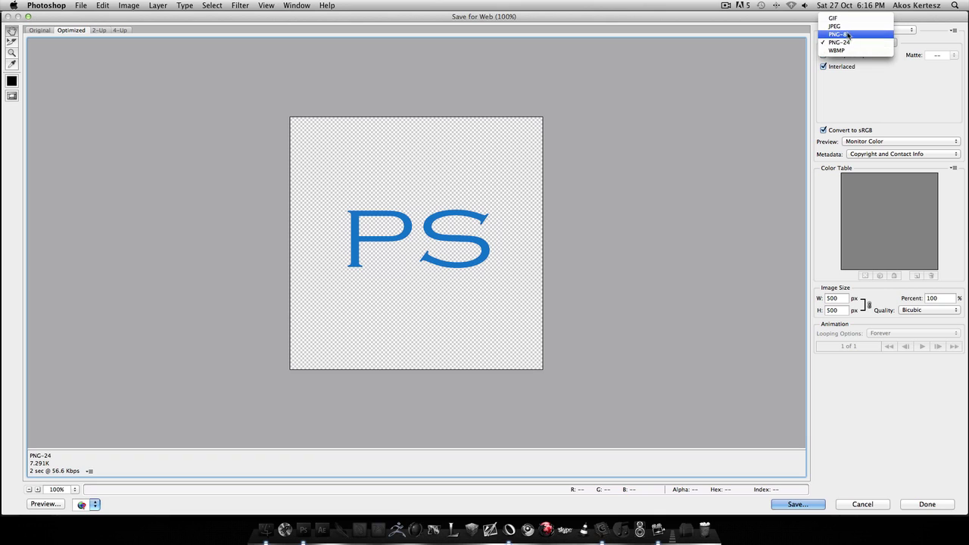
left_click(851, 87)
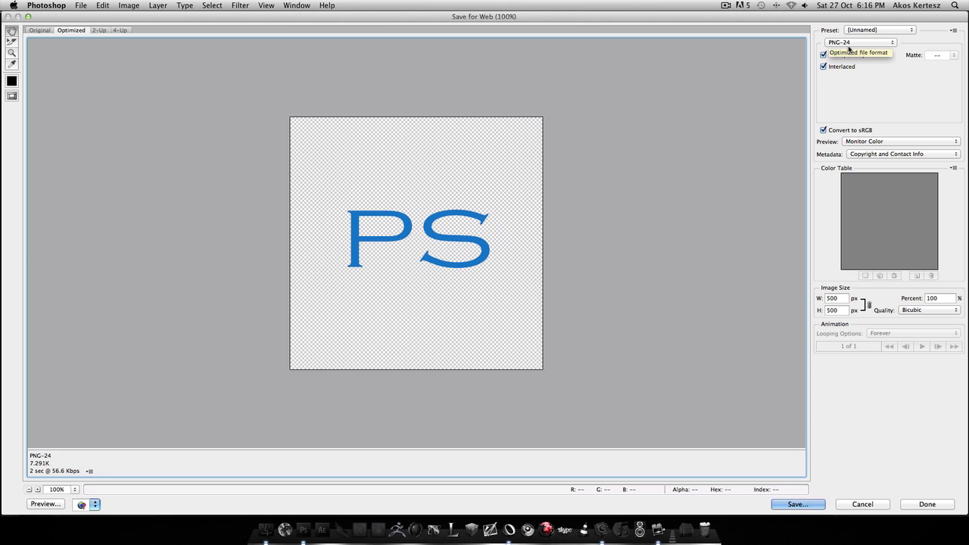
left_click(775, 505)
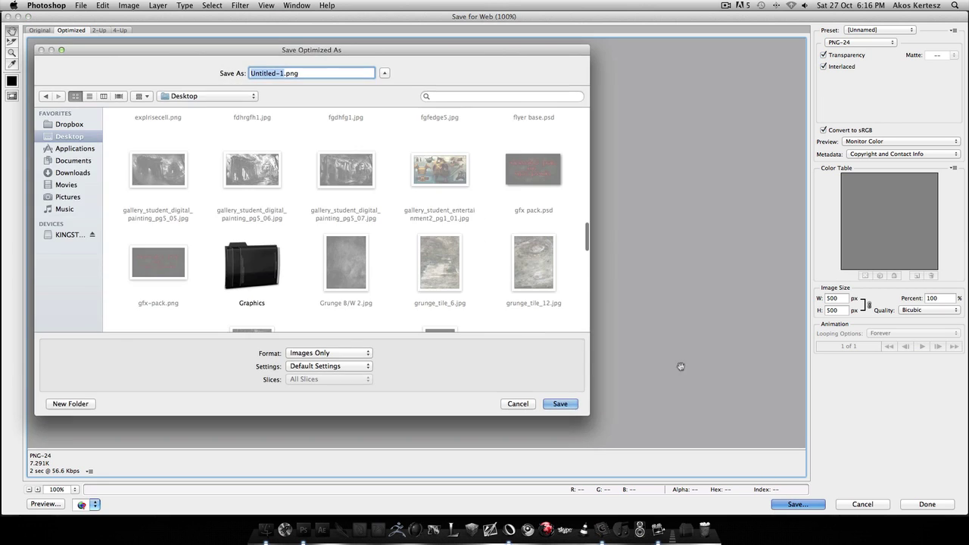
type("ps")
key("Return")
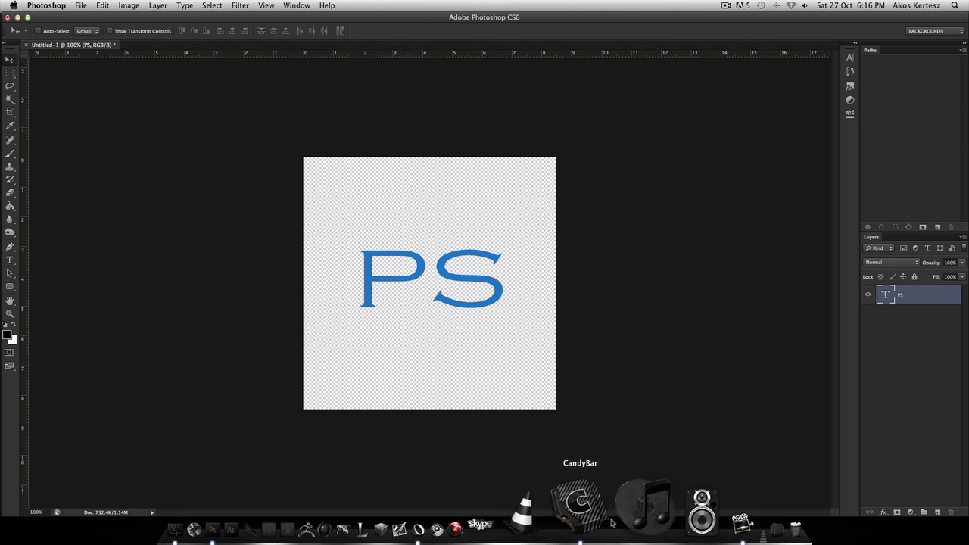
- Drag ps.png from Finder's All My Files into CandyBar's My Icons, then close Finder
left_click(598, 496)
scroll(651, 446, "down", 3)
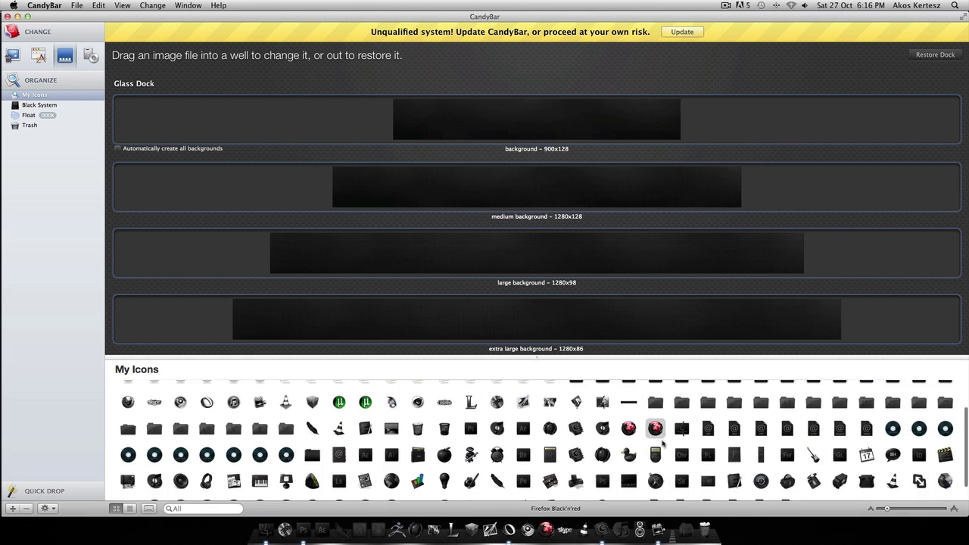
left_click(269, 521)
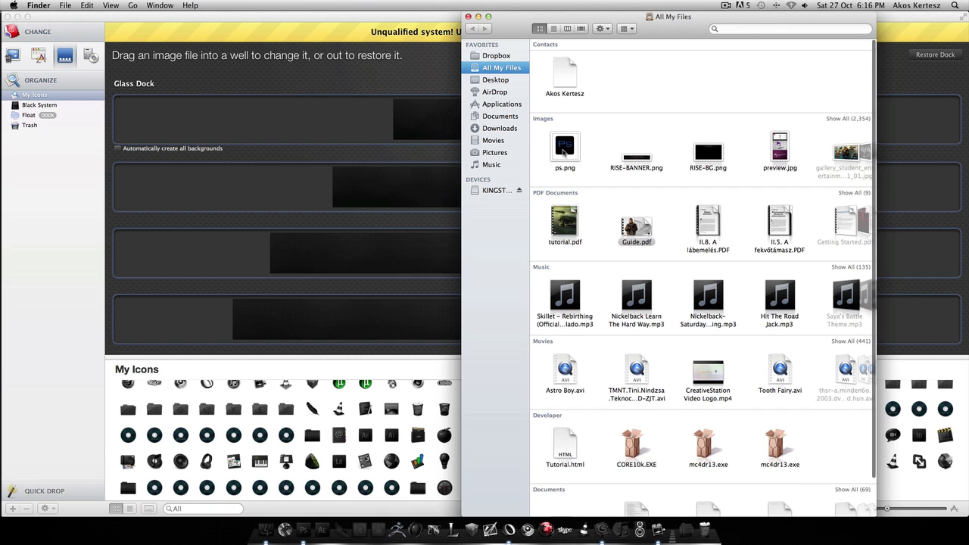
left_click_drag(564, 152, 925, 496)
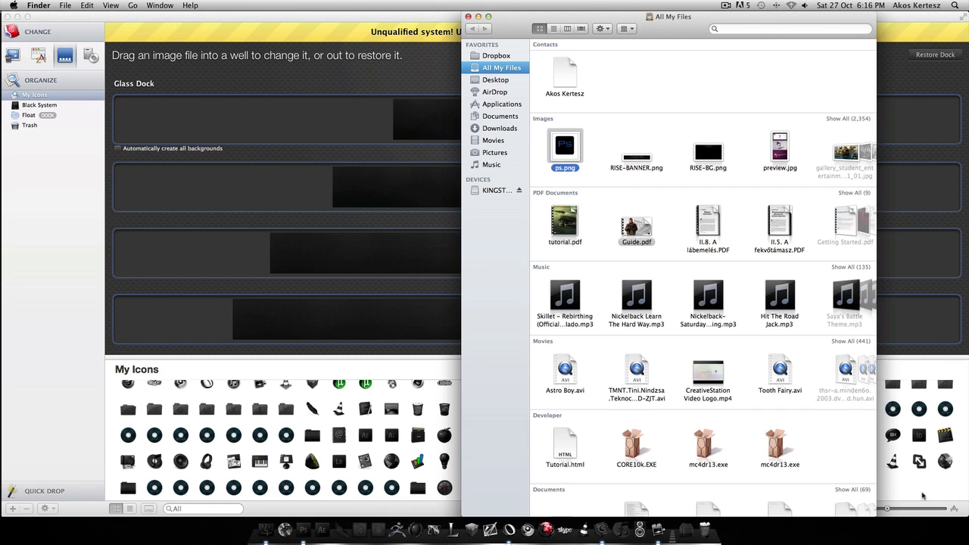
left_click(468, 16)
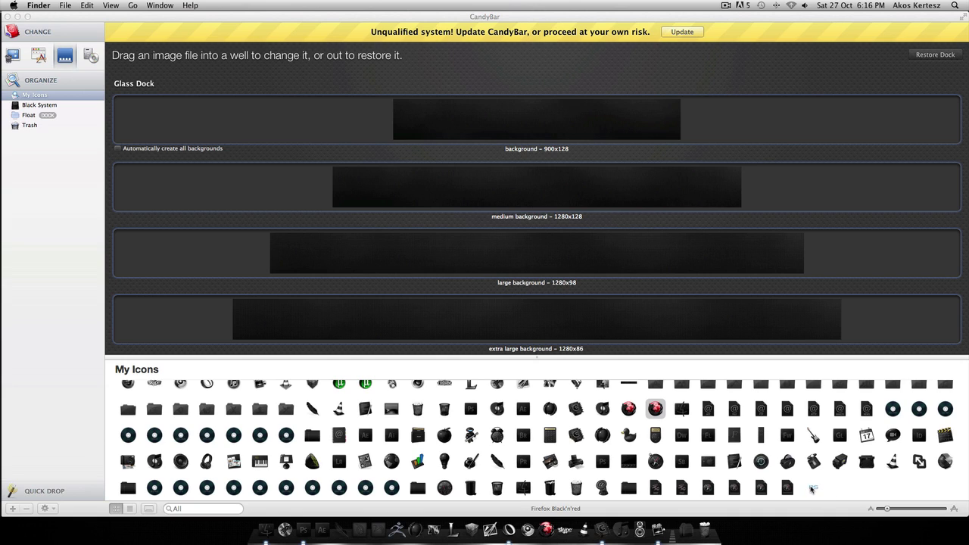
- Assign the PS icon to Adobe Photoshop CS6 in the Icons tab, apply it, and relaunch the Dock
left_click(37, 55)
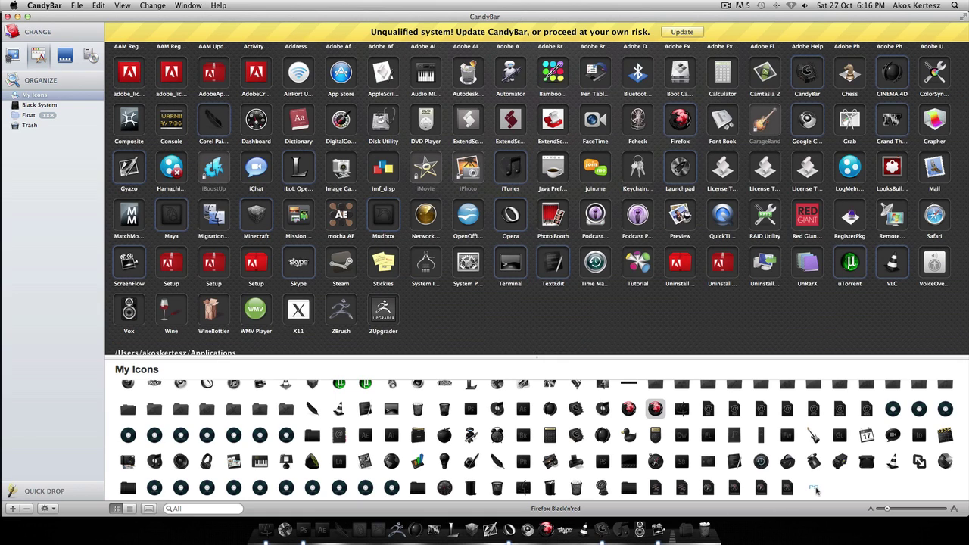
scroll(738, 200, "up", 3)
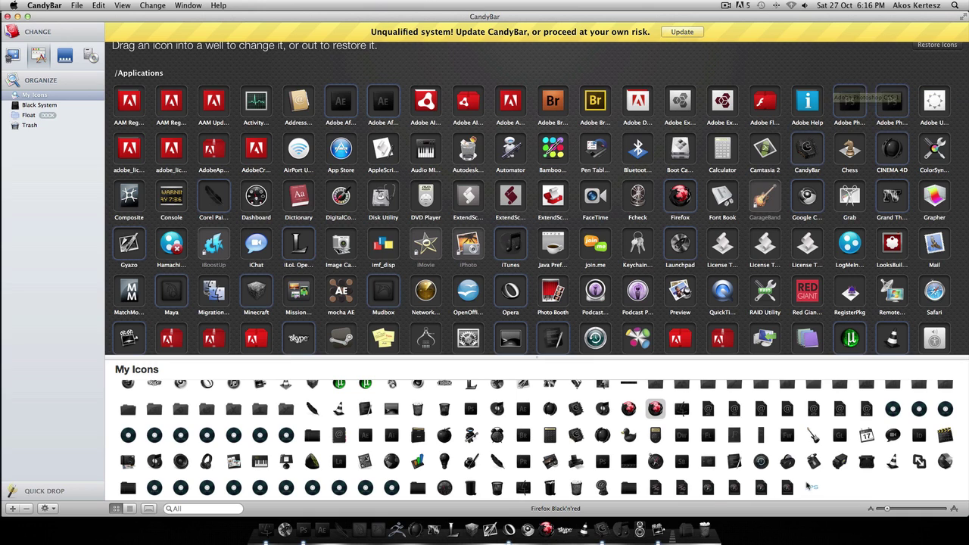
left_click_drag(807, 486, 908, 105)
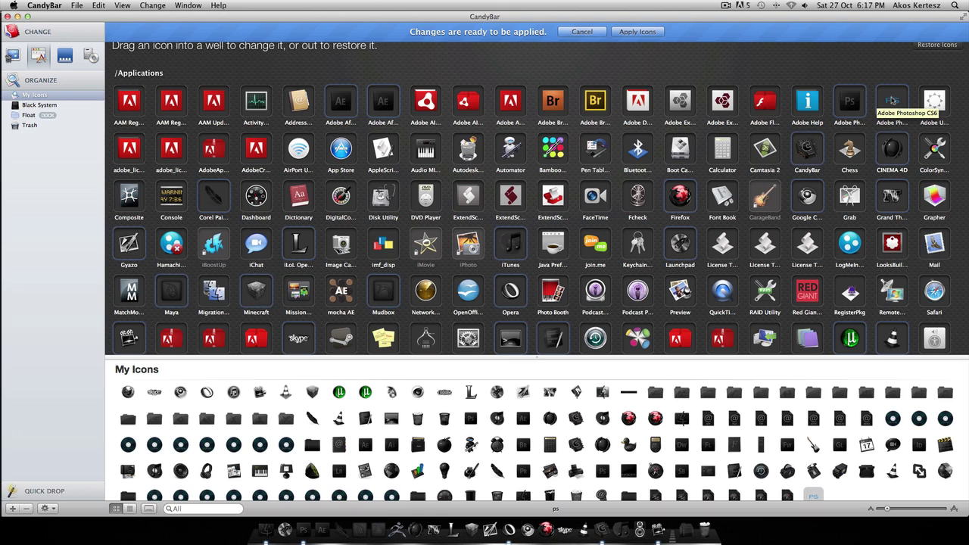
left_click(625, 35)
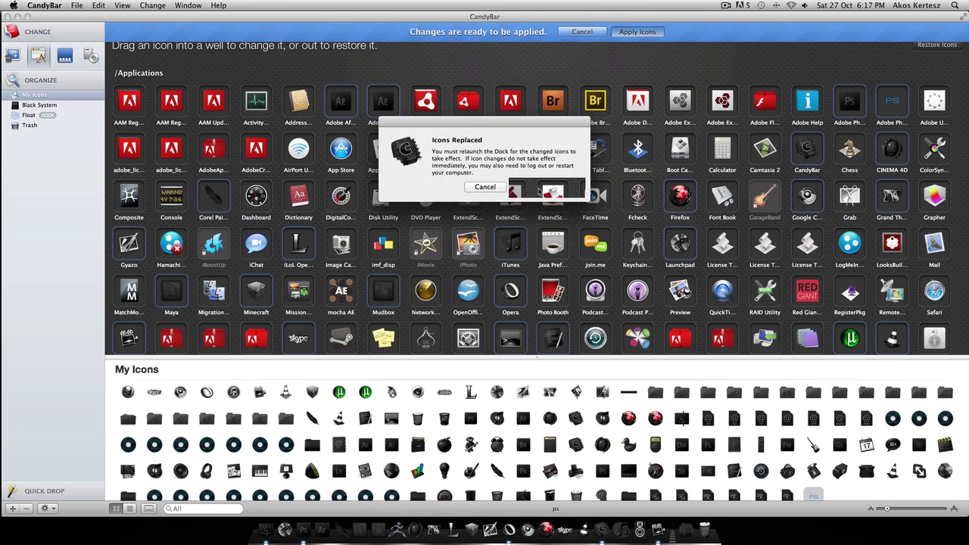
left_click(534, 189)
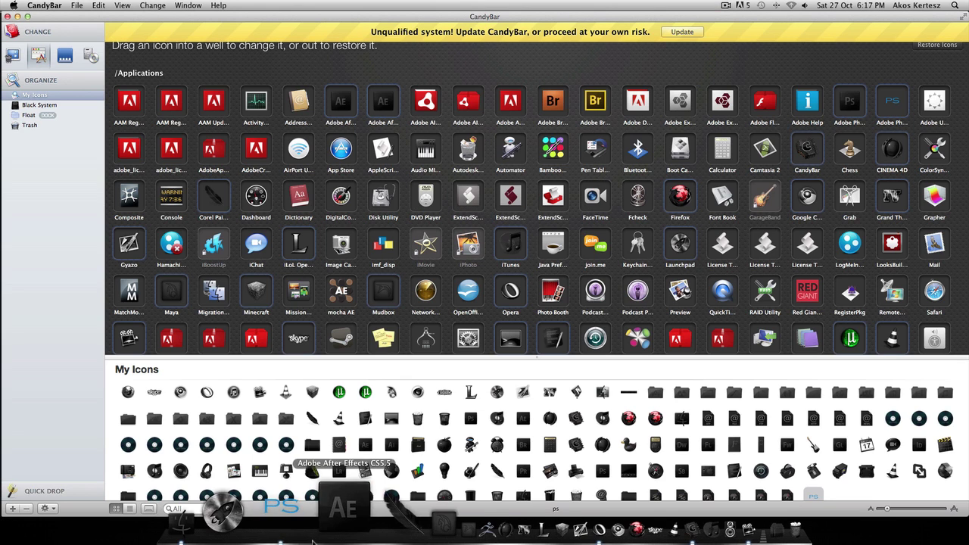